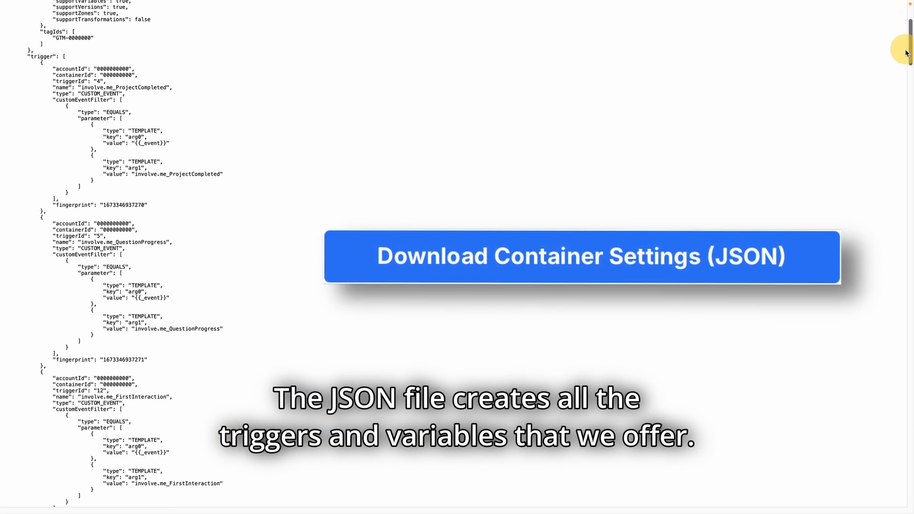
{"action": "left_click_drag", "start_coordinate": [907, 52], "coordinate": [752, 198]}
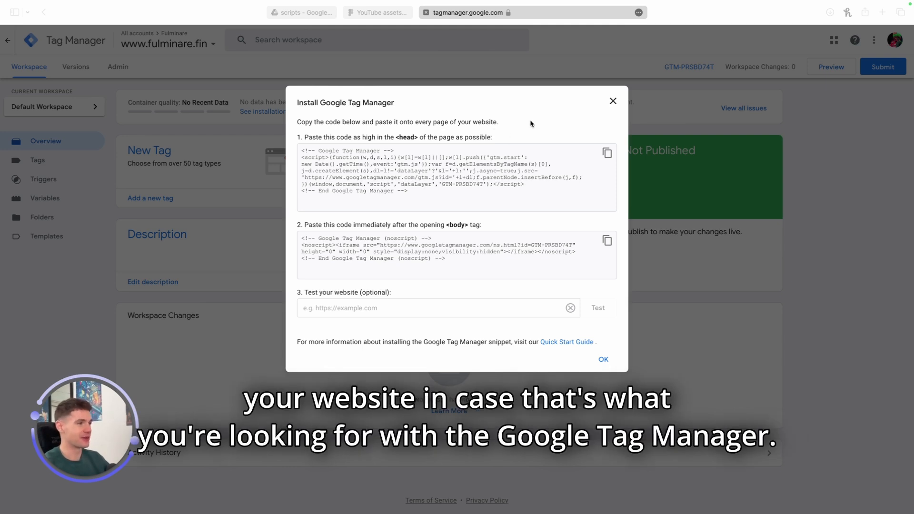
Step: Dismiss the Google Tag Manager installation instructions and open Import Container in the container's admin settings
{"action": "left_click", "coordinate": [613, 100]}
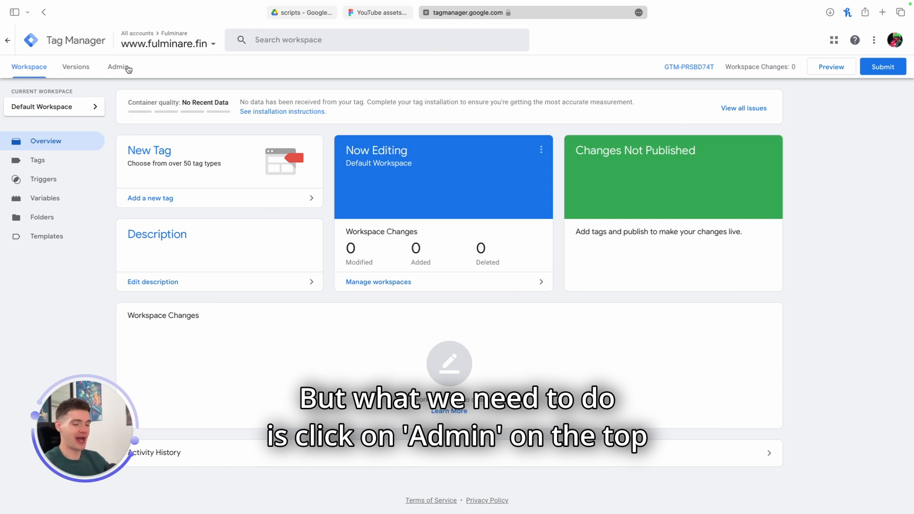
{"action": "left_click_drag", "start_coordinate": [145, 69], "coordinate": [96, 72]}
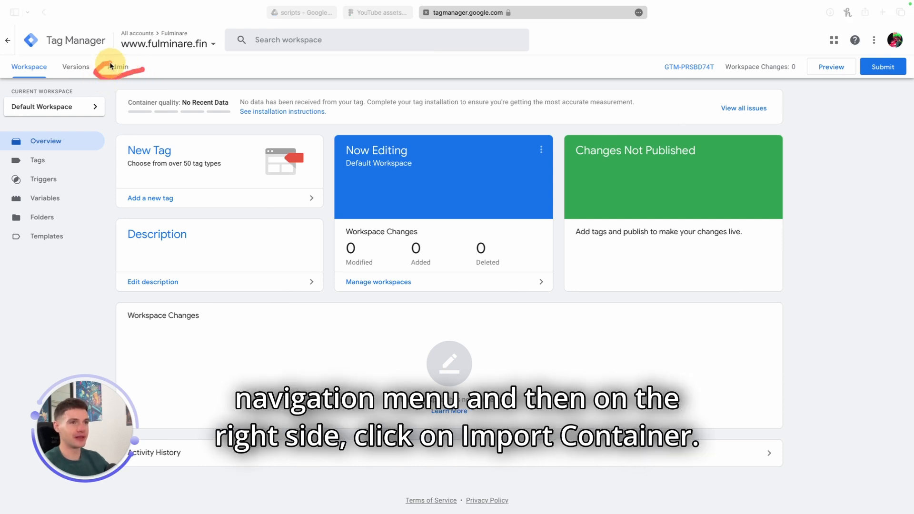
{"action": "left_click", "coordinate": [117, 67]}
{"action": "left_click_drag", "start_coordinate": [463, 232], "coordinate": [561, 248]}
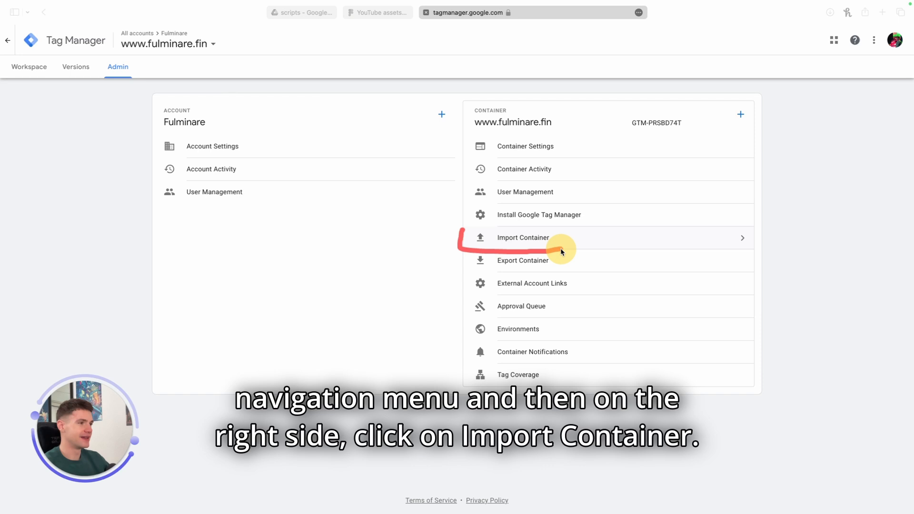
{"action": "left_click", "coordinate": [527, 240]}
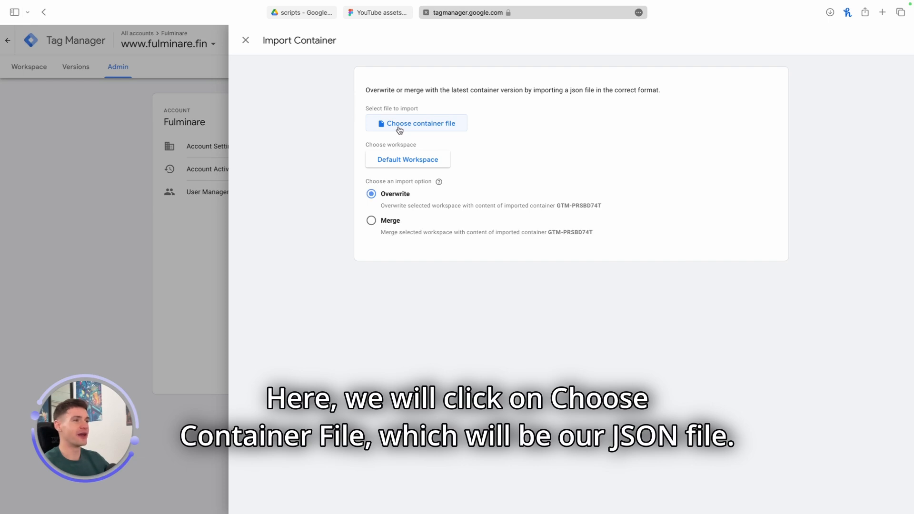
Step: Import GTM_involveme-container-template_2023-07-05.json into the Default Workspace using Merge with conflicting tags, triggers and variables overwritten
{"action": "left_click", "coordinate": [399, 125]}
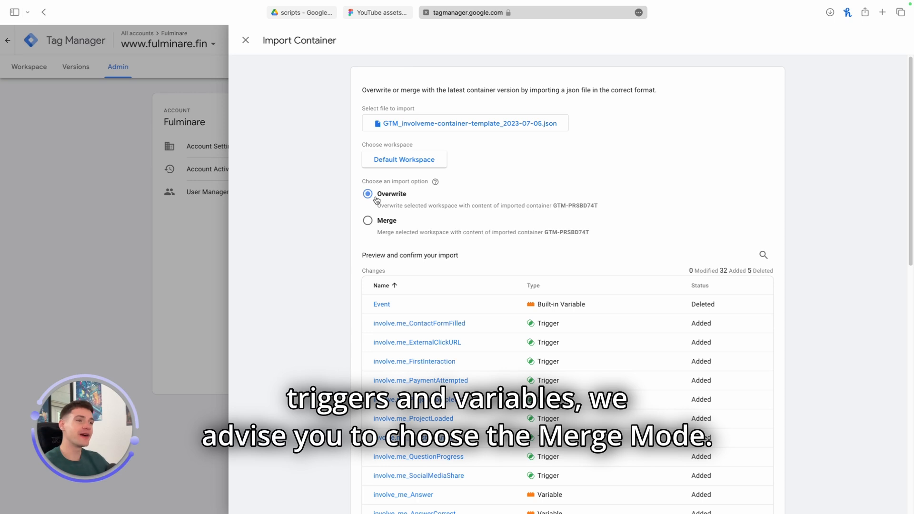
{"action": "left_click", "coordinate": [368, 221]}
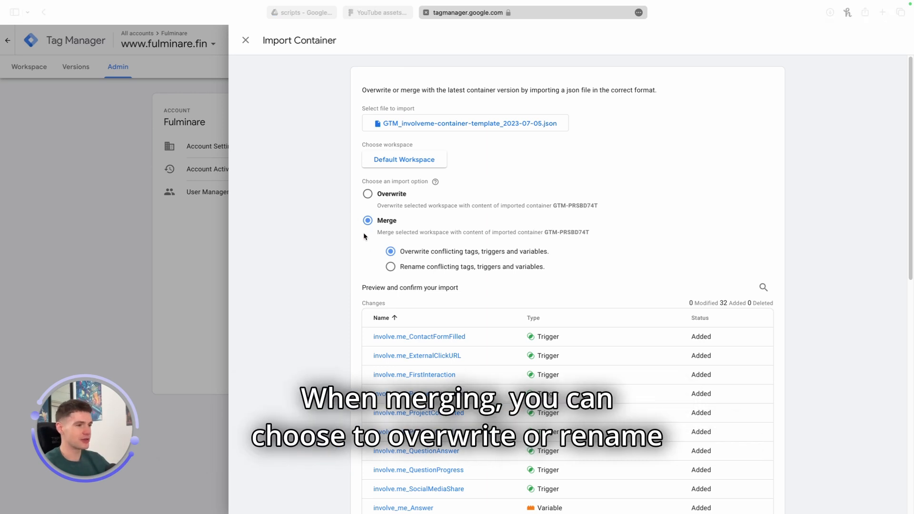
{"action": "left_click_drag", "start_coordinate": [374, 265], "coordinate": [393, 275]}
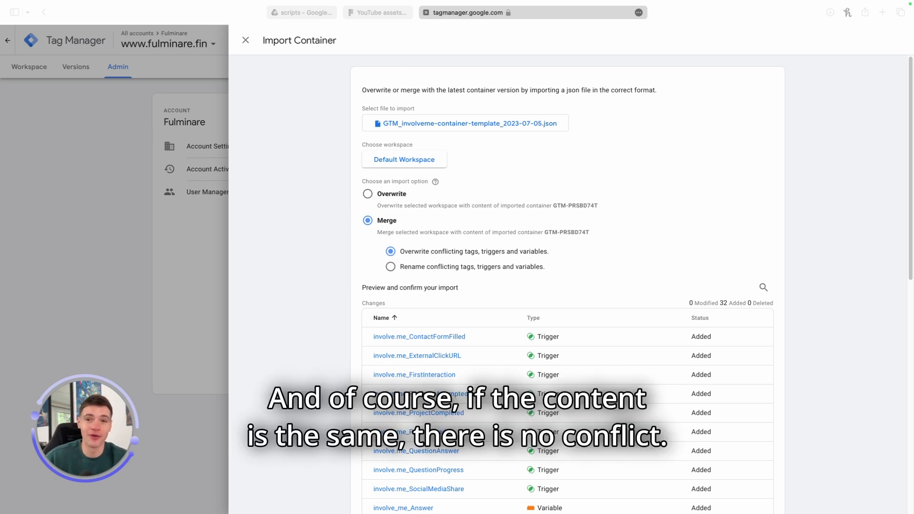
{"action": "scroll", "coordinate": [894, 205], "scroll_direction": "down", "scroll_amount": 10}
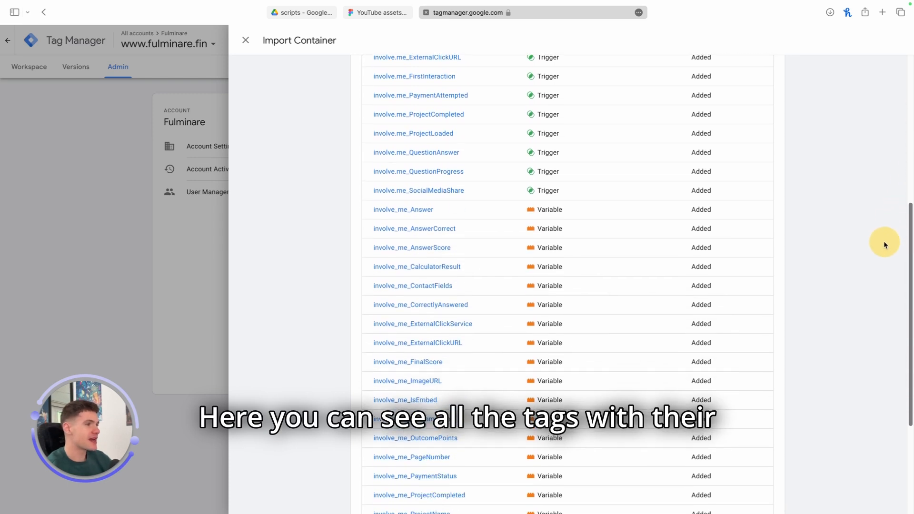
{"action": "scroll", "coordinate": [885, 243], "scroll_direction": "down", "scroll_amount": 5}
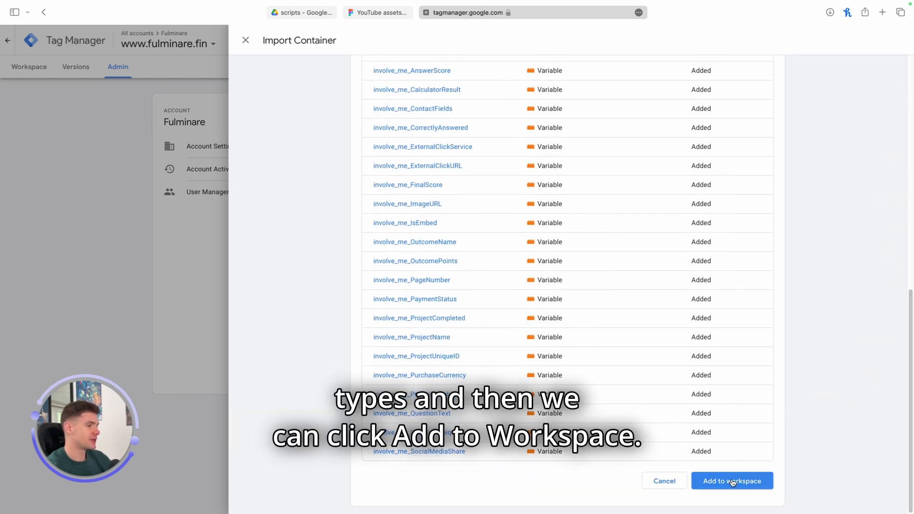
{"action": "left_click", "coordinate": [732, 481]}
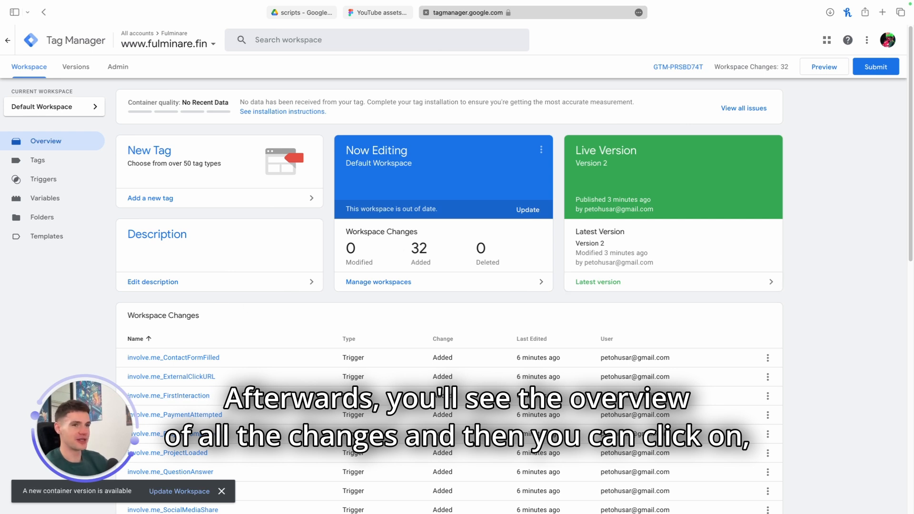
Step: Review the imported triggers and variables in the workspace
{"action": "left_click", "coordinate": [42, 181]}
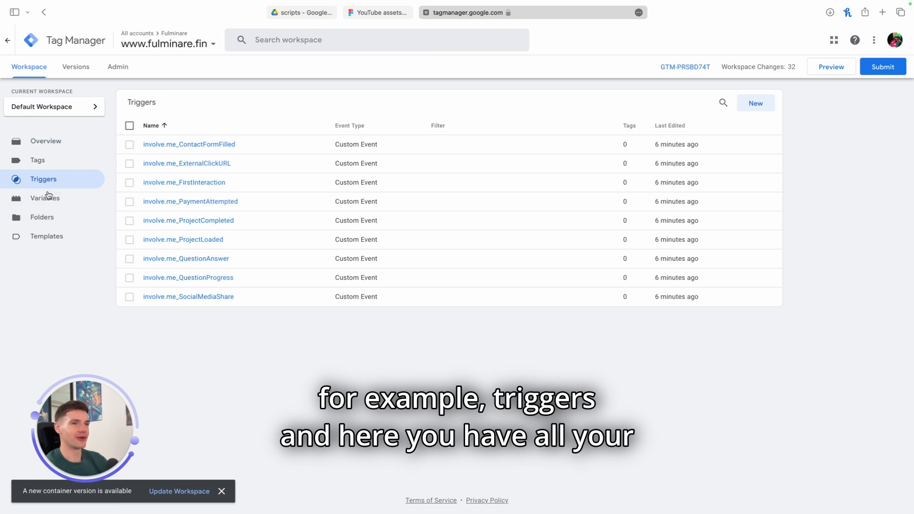
{"action": "left_click", "coordinate": [48, 197]}
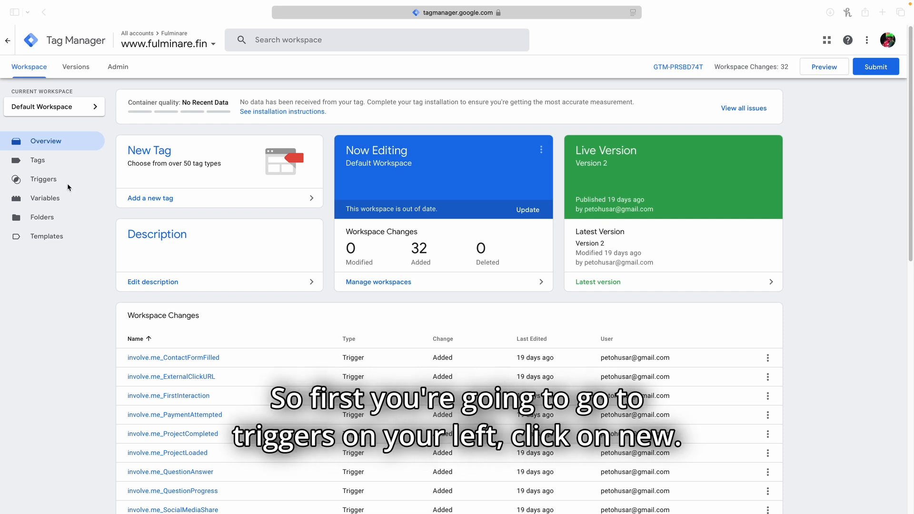
Step: Create and save a Custom Event trigger with the event name involve.me_ProjectLoaded
{"action": "left_click", "coordinate": [41, 179]}
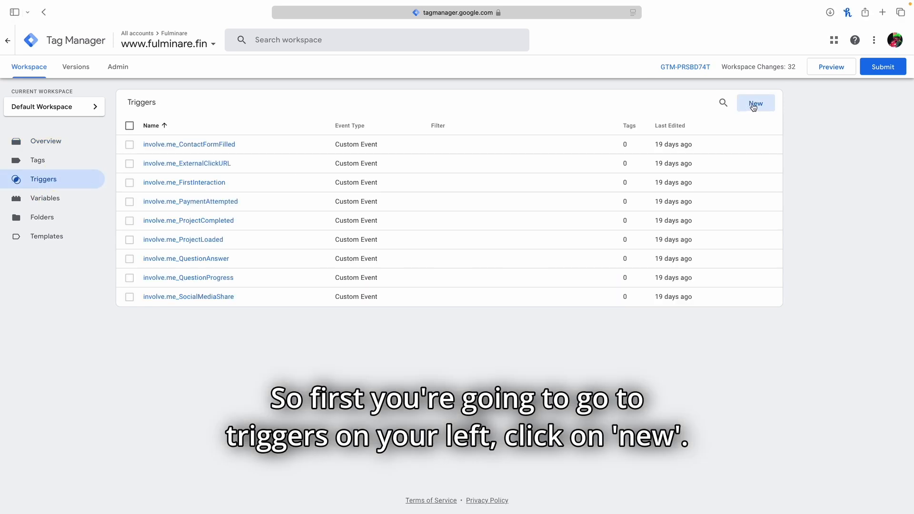
{"action": "left_click", "coordinate": [756, 104]}
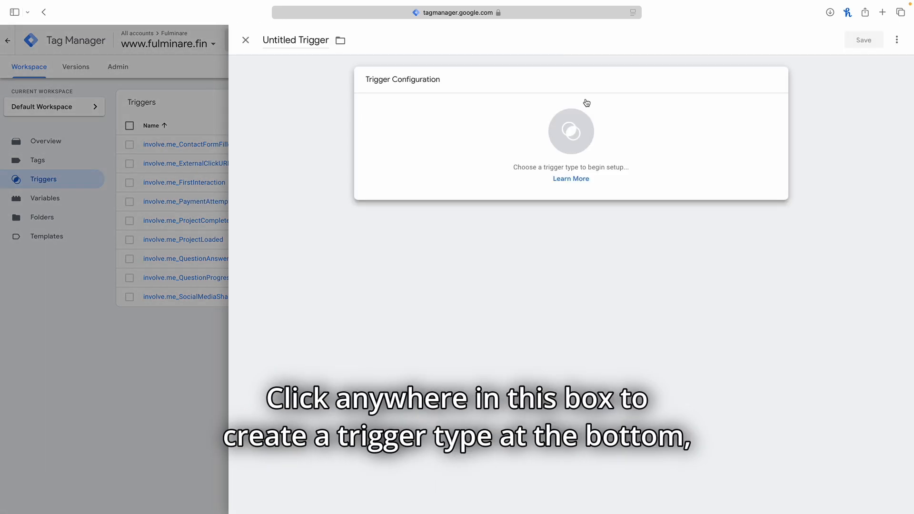
{"action": "left_click", "coordinate": [589, 132]}
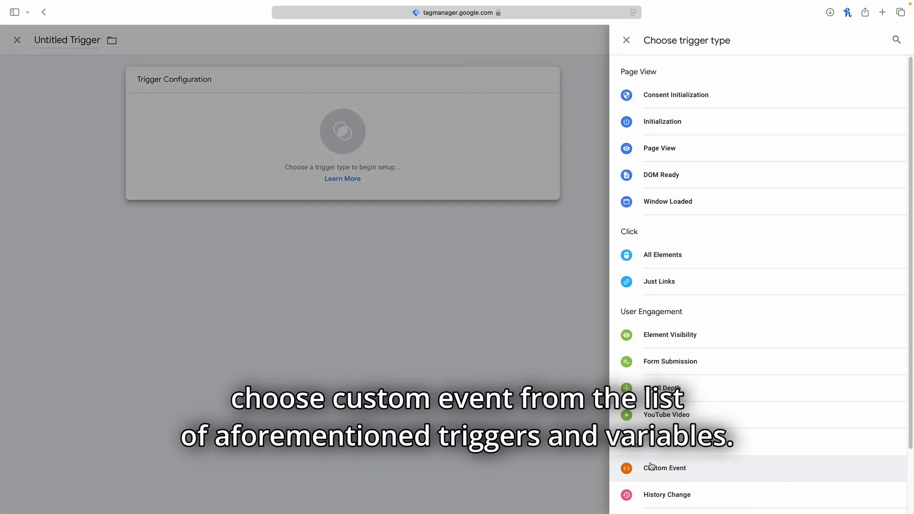
{"action": "left_click", "coordinate": [652, 467]}
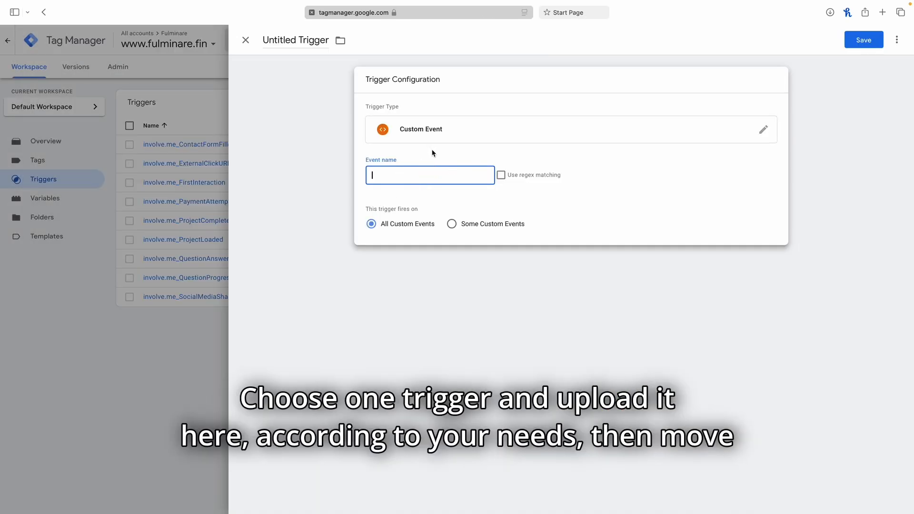
{"action": "type", "text": "involve.me_ProjectLoaded"}
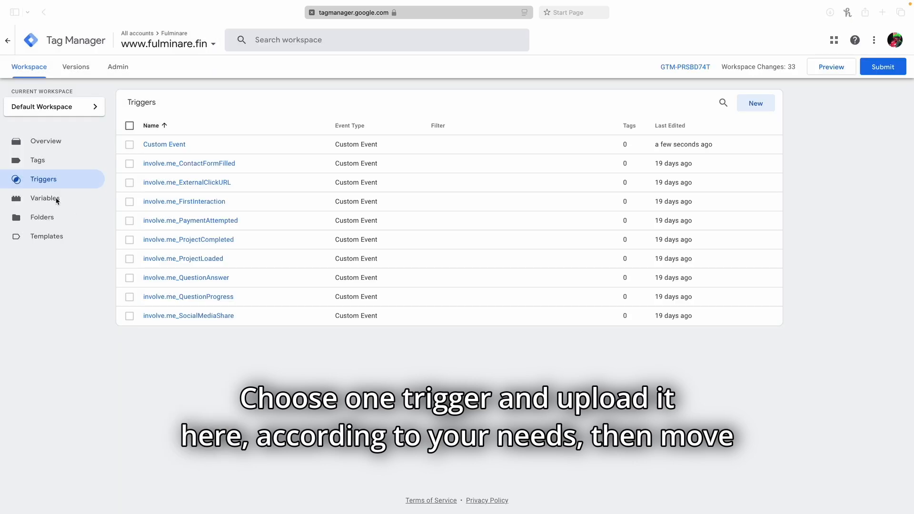
Step: Set up a new user-defined Data Layer Variable with the data layer variable name involve_me_ProjectName
{"action": "left_click", "coordinate": [75, 201]}
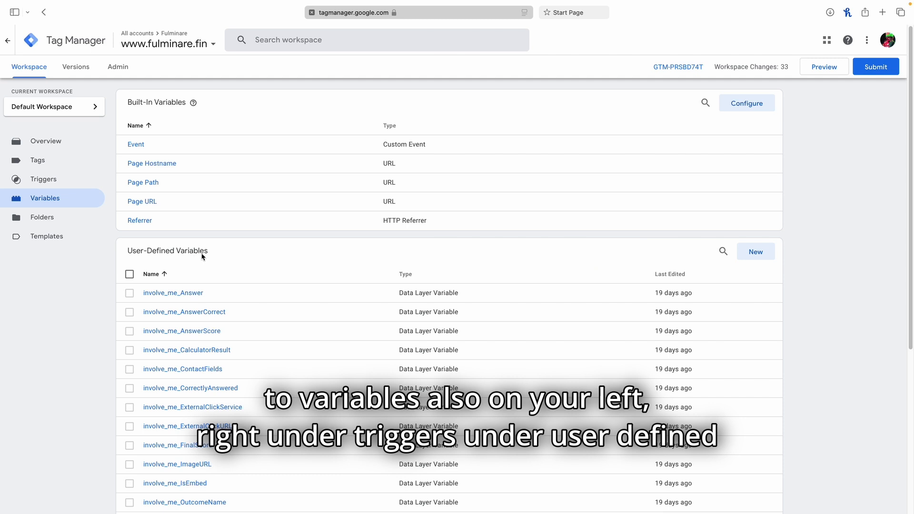
{"action": "left_click", "coordinate": [759, 255]}
{"action": "left_click", "coordinate": [558, 122]}
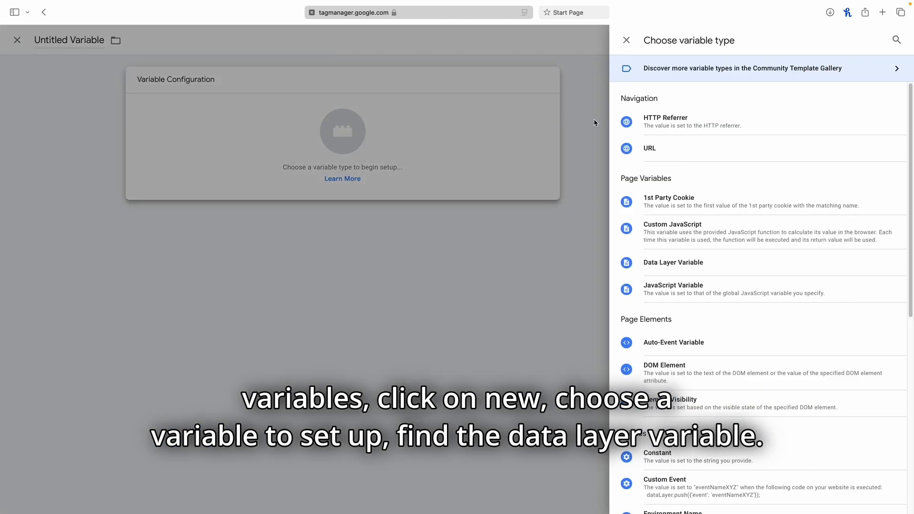
{"action": "left_click", "coordinate": [666, 265]}
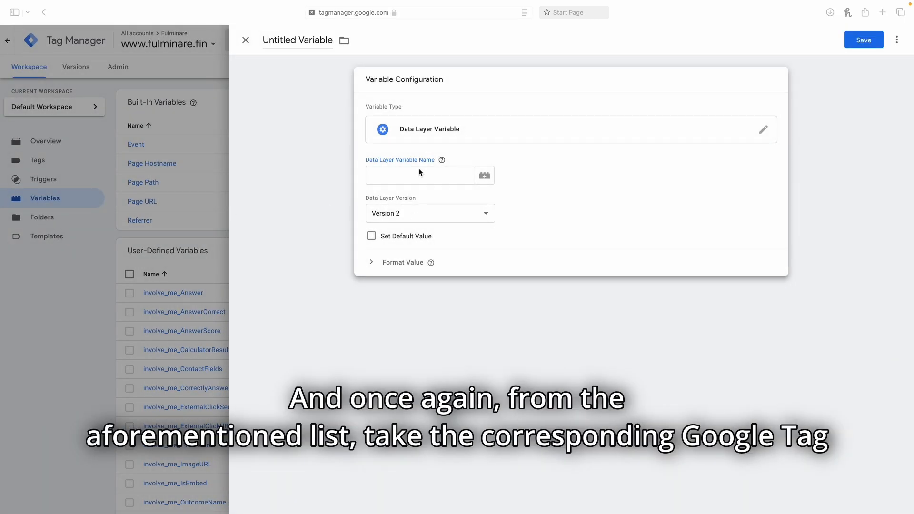
{"action": "left_click", "coordinate": [420, 174]}
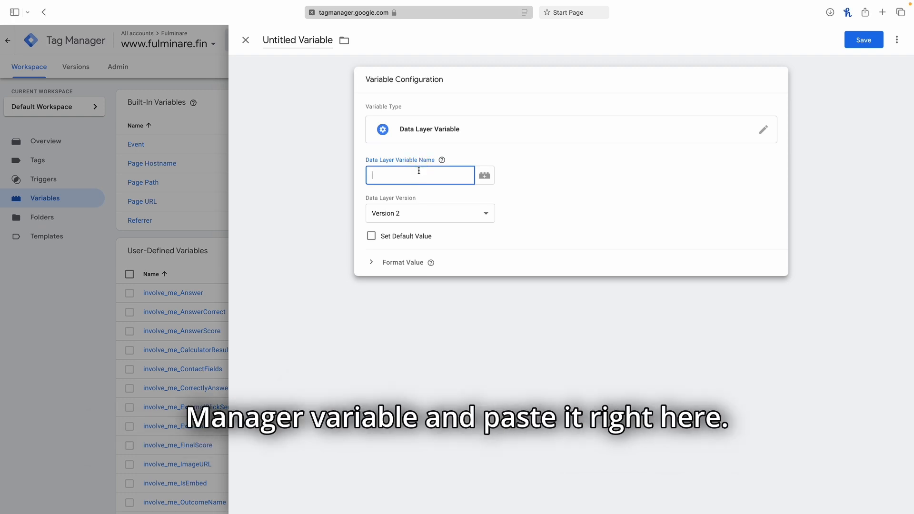
{"action": "type", "text": "involve_me_ProjectName"}
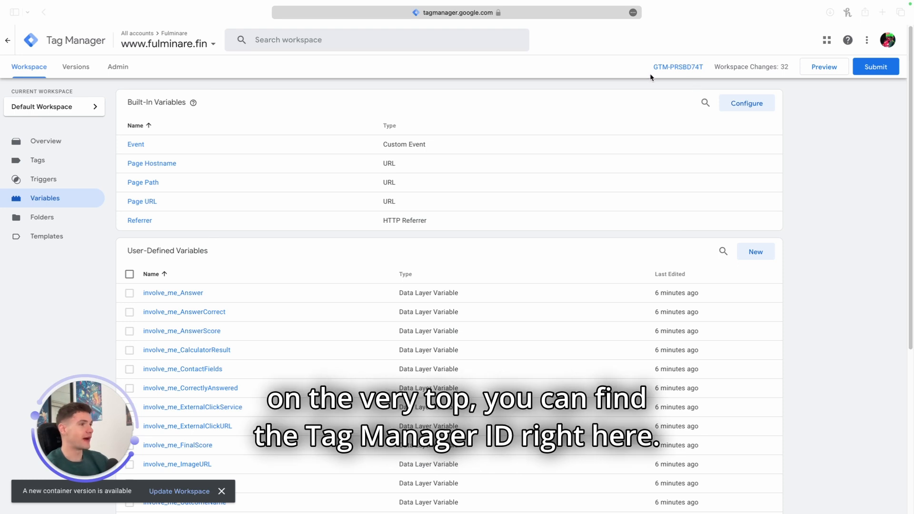
Step: Switch to involve.me and open the configuration settings of the Employee Satisfaction Survey project
{"action": "left_click_drag", "start_coordinate": [651, 75], "coordinate": [706, 77]}
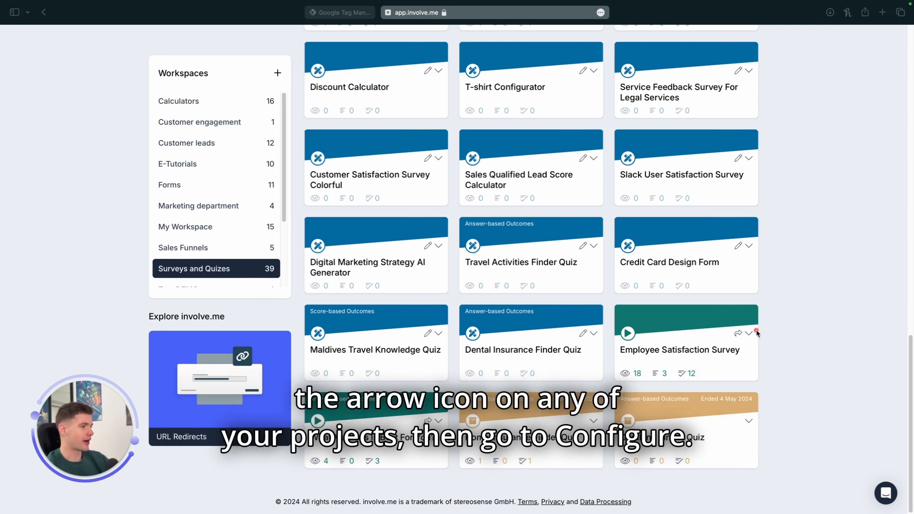
{"action": "left_click", "coordinate": [749, 334]}
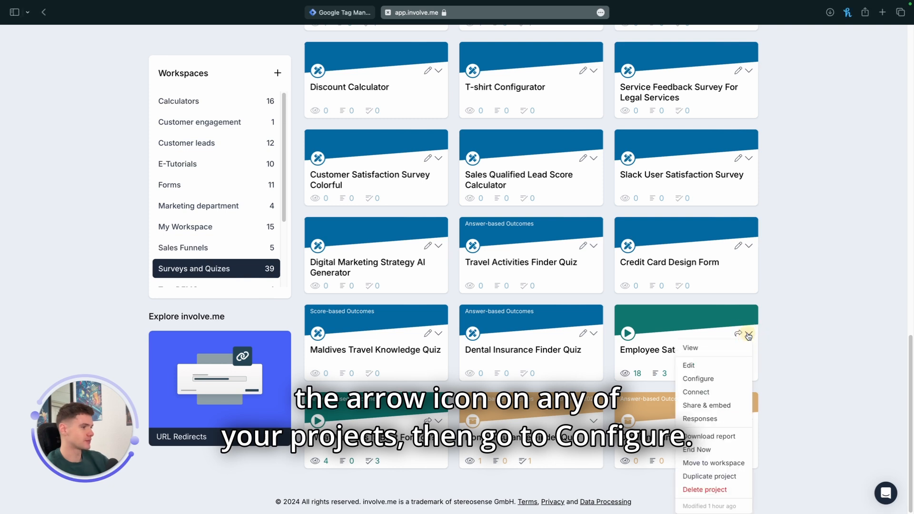
{"action": "left_click", "coordinate": [719, 379]}
Step: Enter the Google Tag Manager container ID GTM-PRSBD74T in the project's Tracking & Scripts settings
{"action": "scroll", "coordinate": [900, 188], "scroll_direction": "down", "scroll_amount": 10}
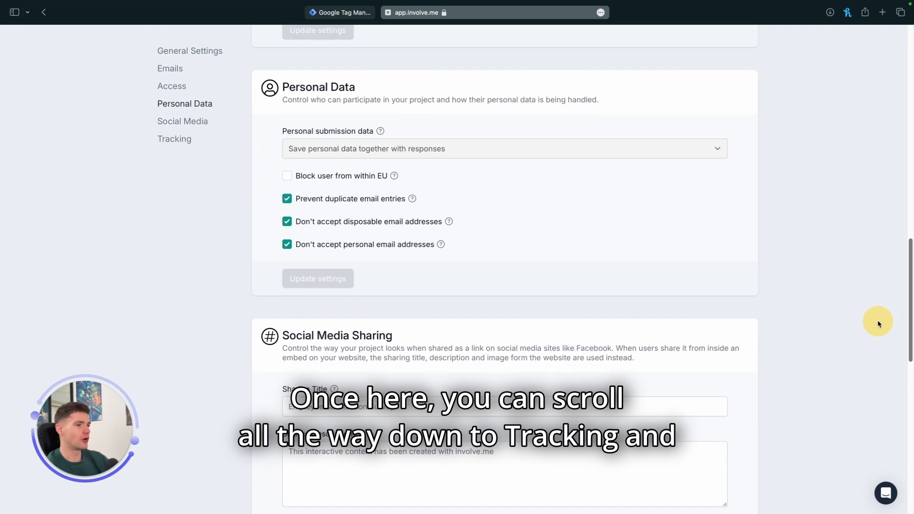
{"action": "scroll", "coordinate": [878, 321], "scroll_direction": "down", "scroll_amount": 10}
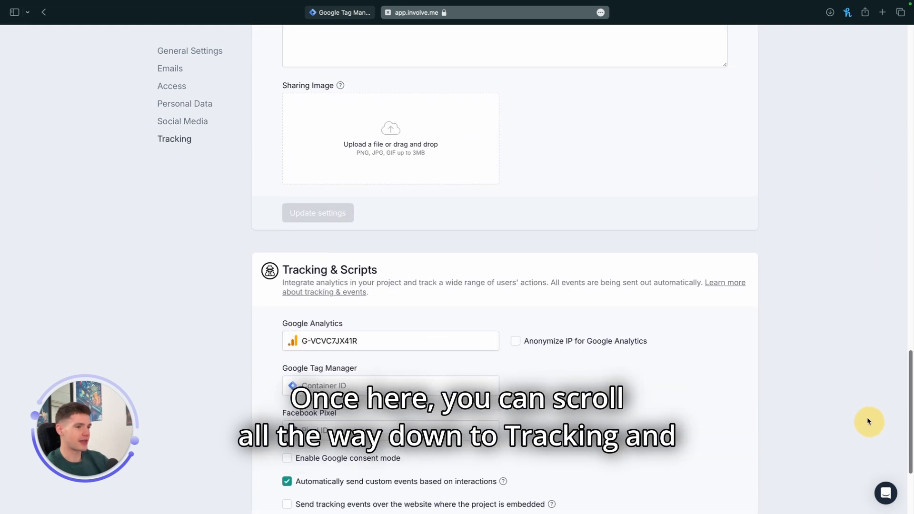
{"action": "scroll", "coordinate": [872, 434], "scroll_direction": "up", "scroll_amount": 1}
{"action": "left_click", "coordinate": [328, 385]}
{"action": "type", "text": "GTM-PRSBD74T"}
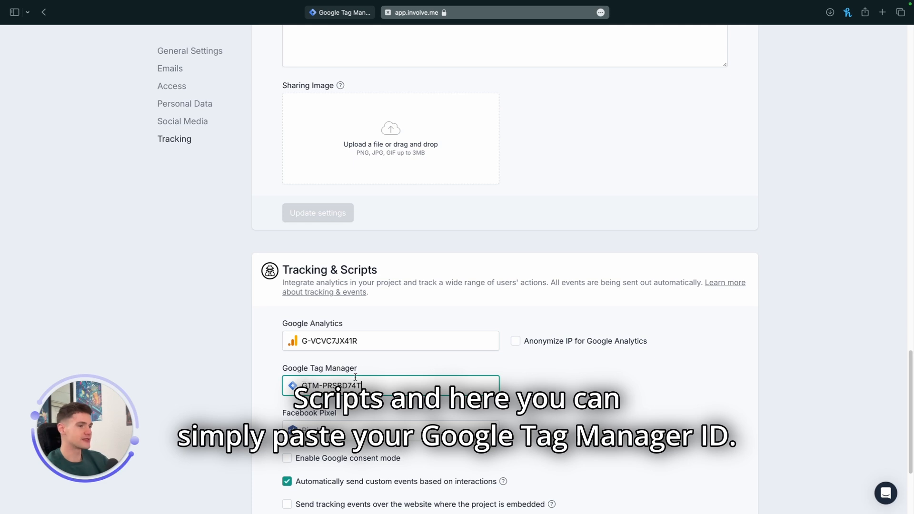